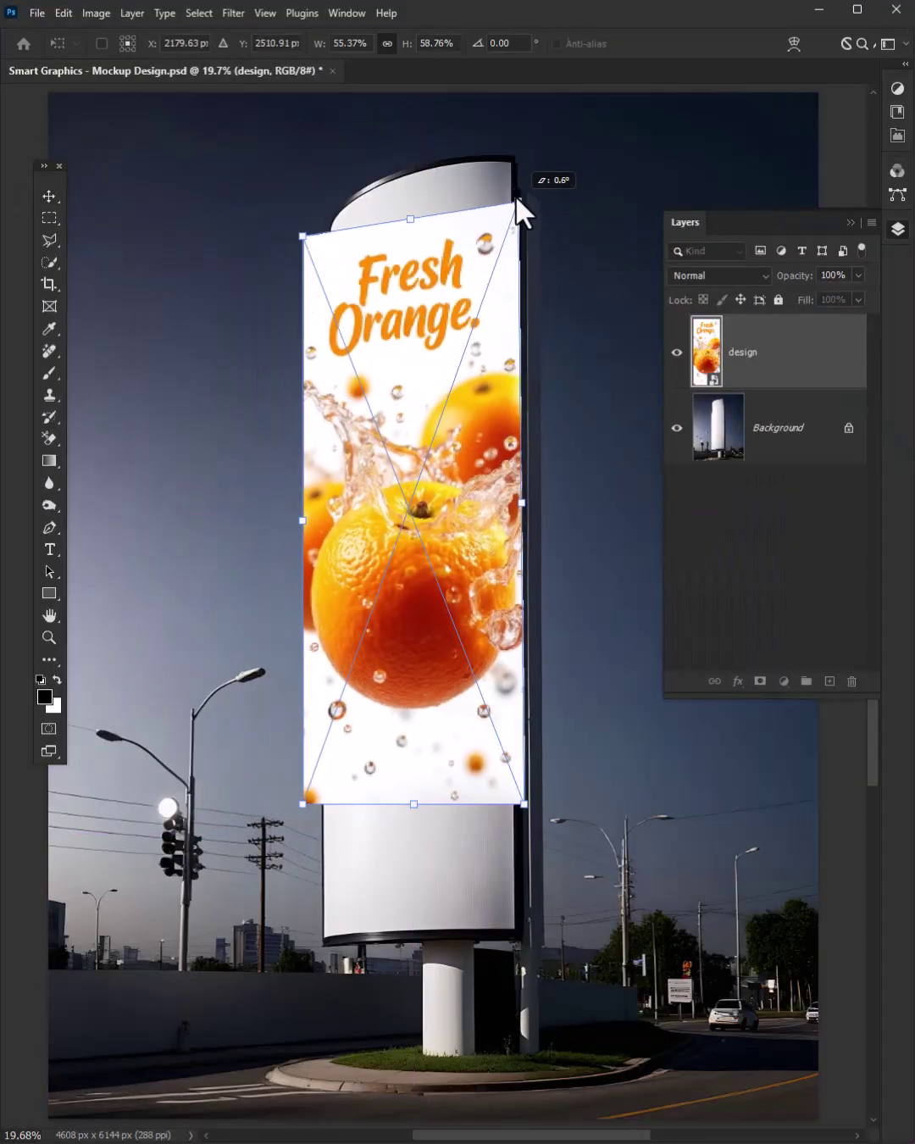
- Distort the Fresh Orange design's corners onto the billboard and blend it in Linear Light
{"action": "left_click_drag", "start_coordinate": [528, 806], "coordinate": [520, 943]}
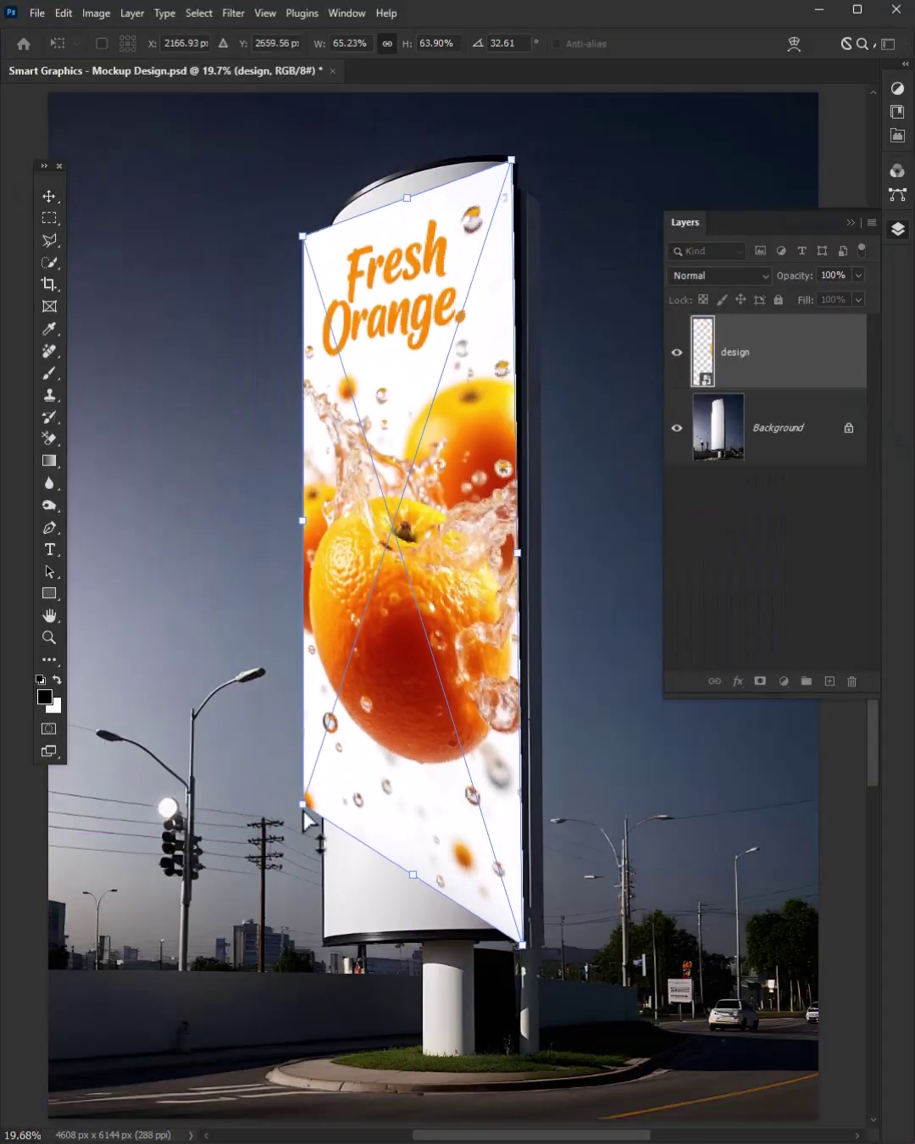
{"action": "left_click_drag", "start_coordinate": [304, 809], "coordinate": [320, 941]}
{"action": "left_click_drag", "start_coordinate": [407, 197], "coordinate": [399, 174]}
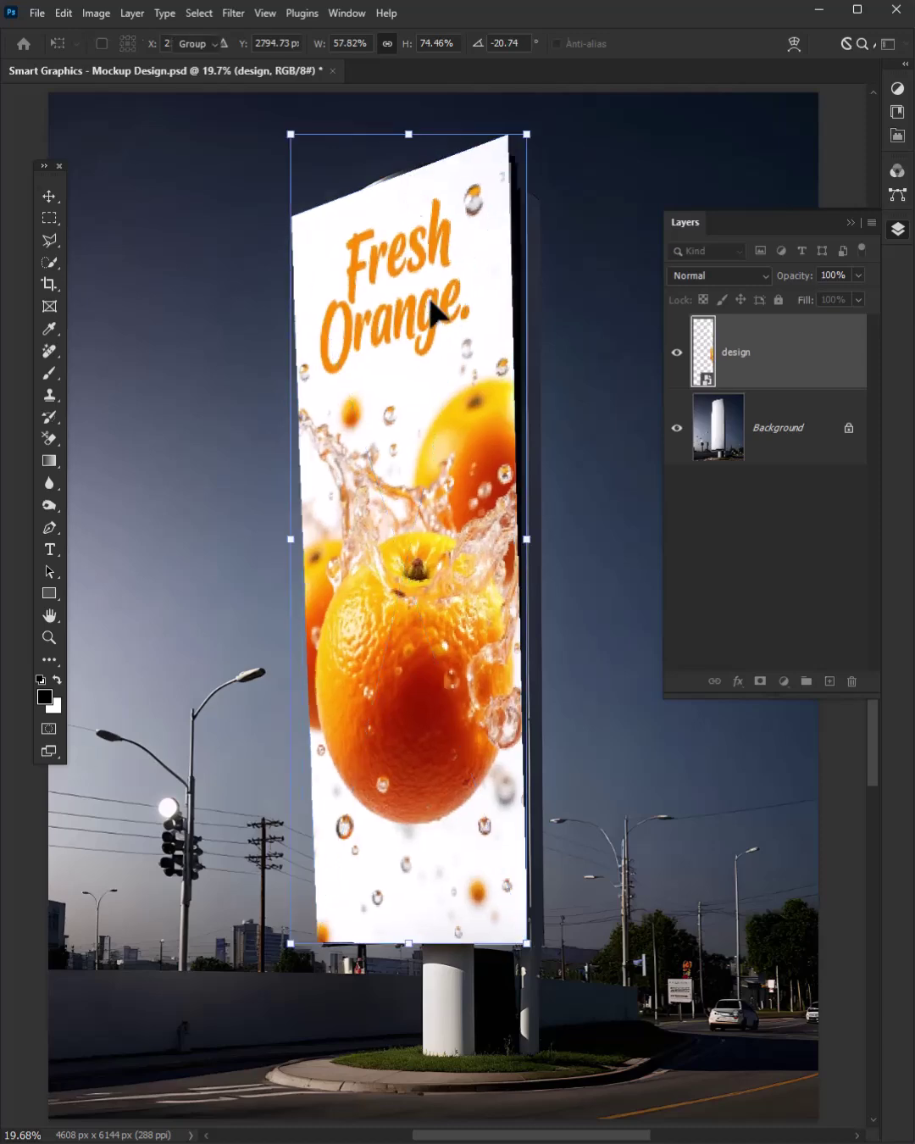
{"action": "key", "text": "Return"}
{"action": "left_click", "coordinate": [719, 276]}
{"action": "left_click", "coordinate": [692, 565]}
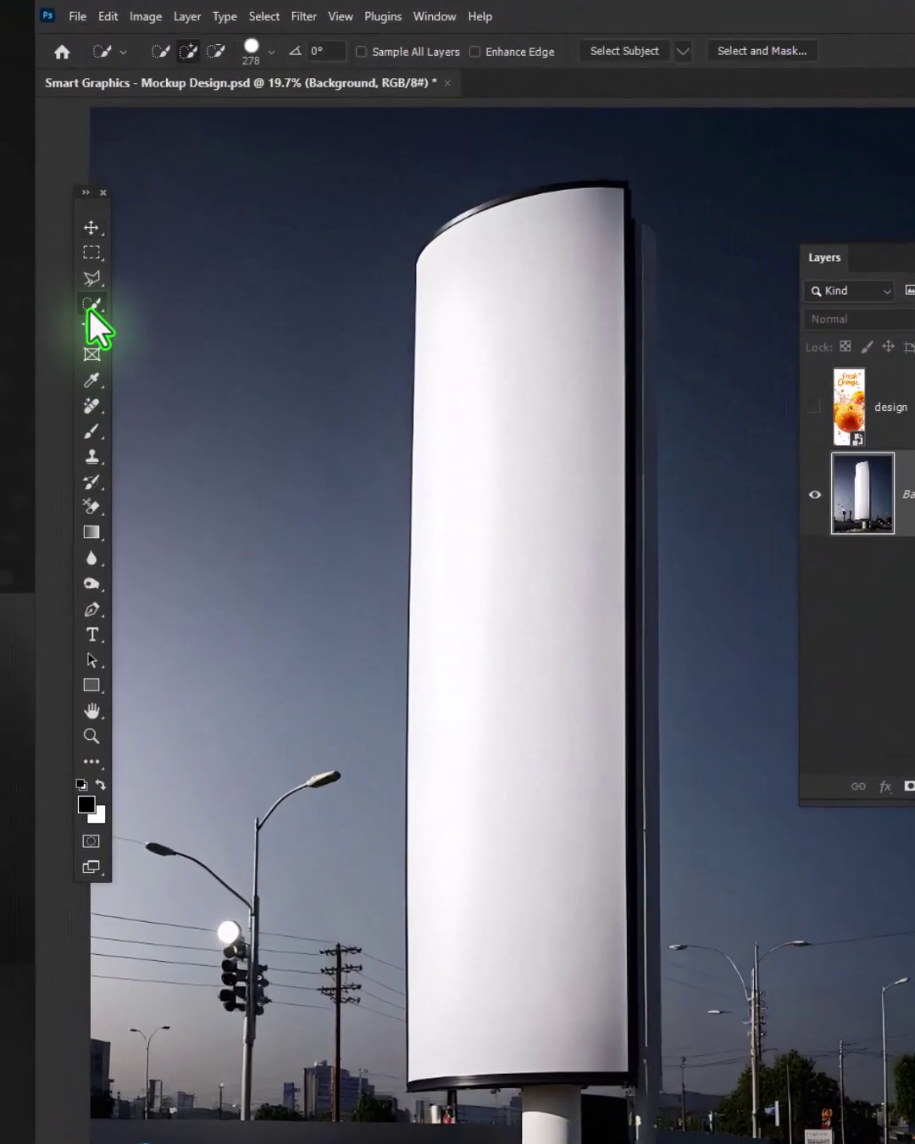
- Select the blank billboard face and copy it into Layer 1 and Layer 1 copy
{"action": "left_click", "coordinate": [90, 308]}
{"action": "left_click_drag", "start_coordinate": [549, 337], "coordinate": [531, 386]}
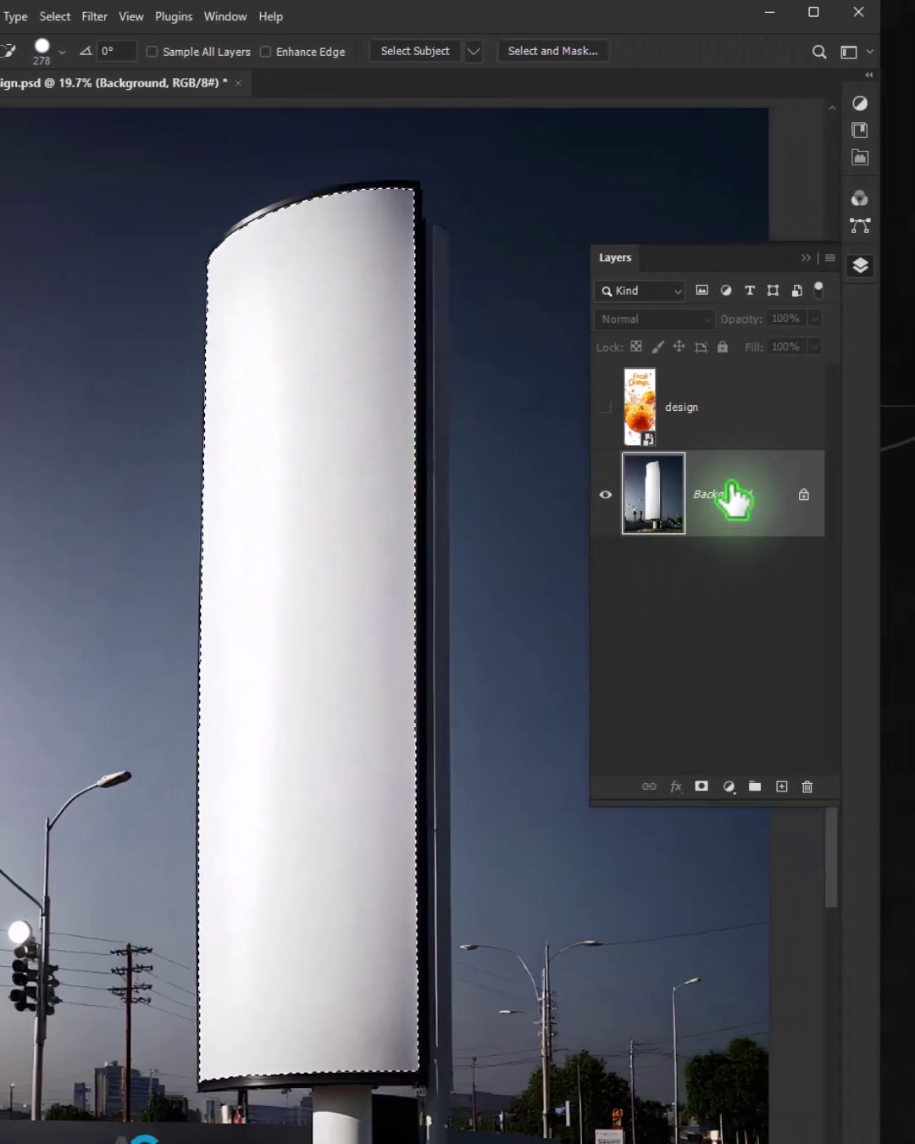
{"action": "key", "text": "ctrl+j"}
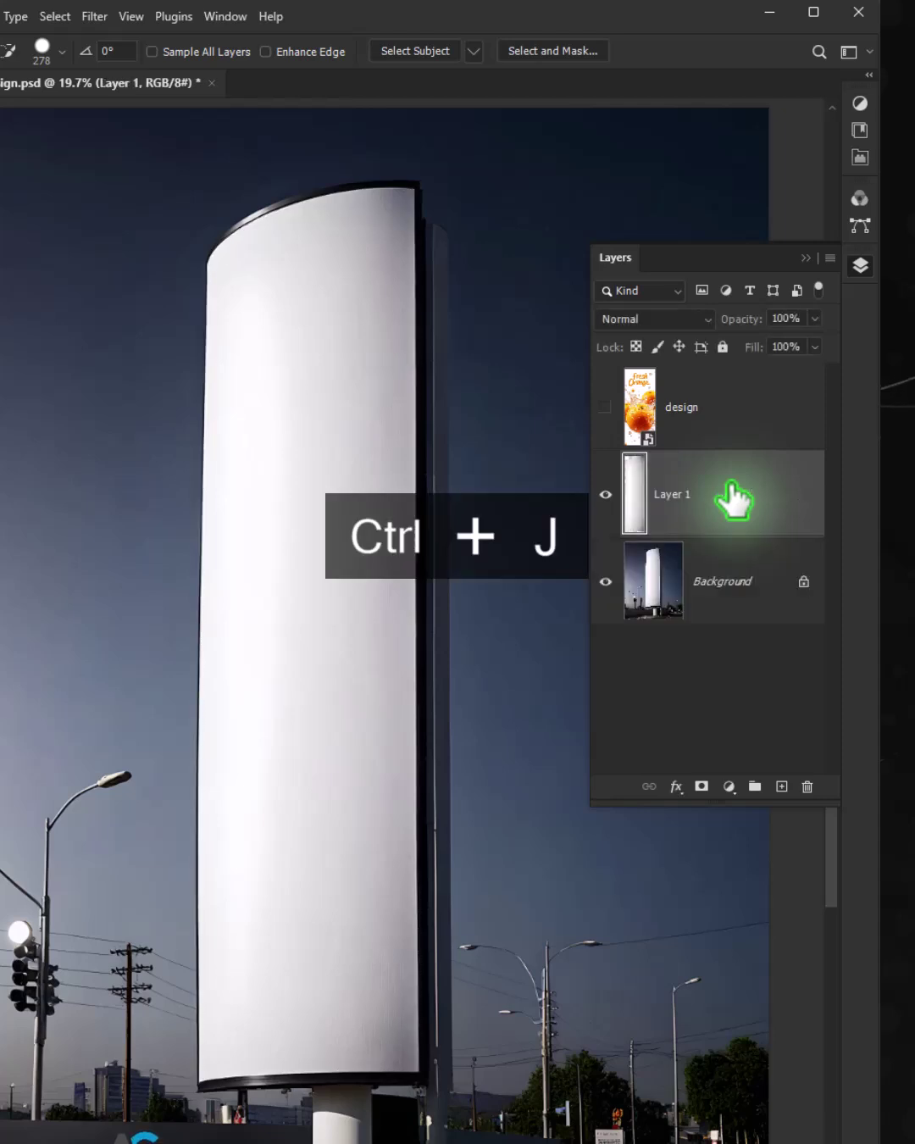
{"action": "key", "text": "ctrl+j"}
- Move Layer 1 copy above the design layer, hide it, and select the design layer
{"action": "left_click_drag", "start_coordinate": [703, 521], "coordinate": [704, 362]}
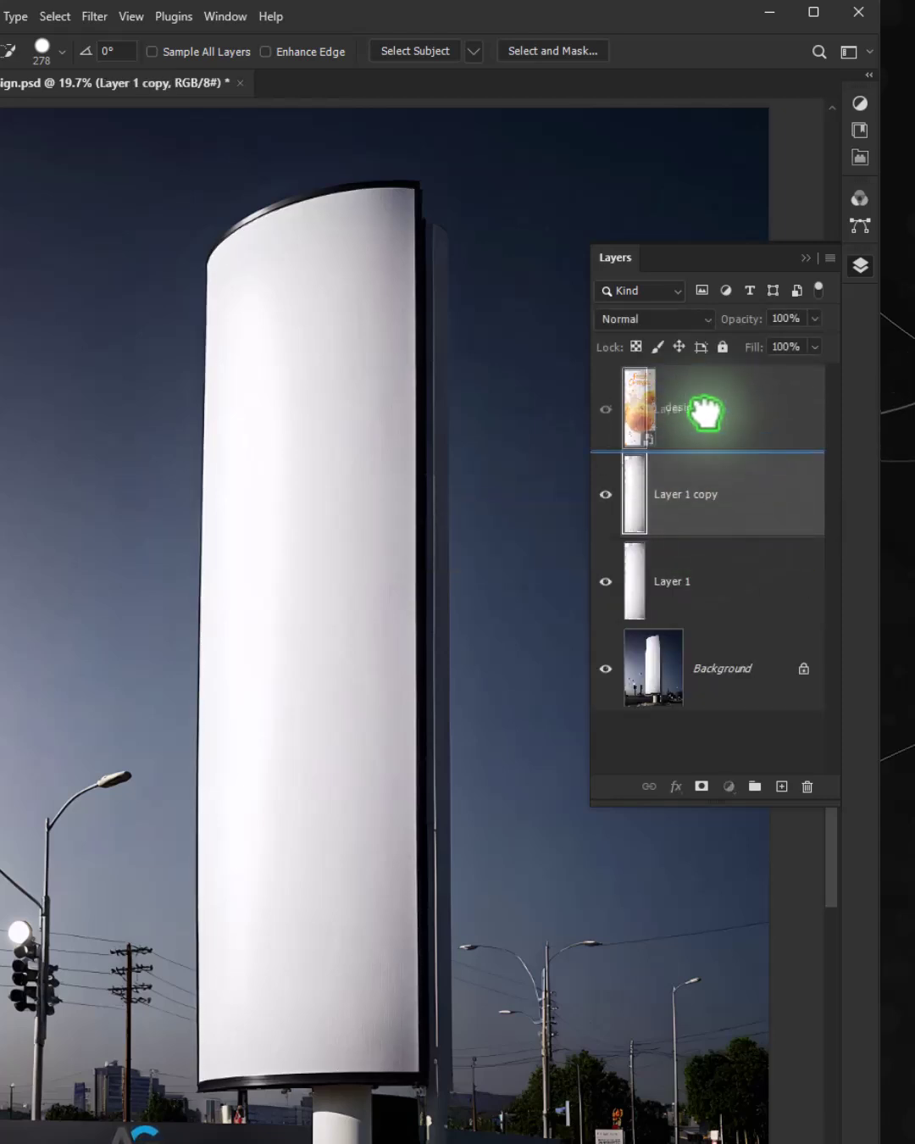
{"action": "left_click_drag", "start_coordinate": [703, 521], "coordinate": [703, 362]}
{"action": "left_click_drag", "start_coordinate": [605, 427], "coordinate": [604, 494]}
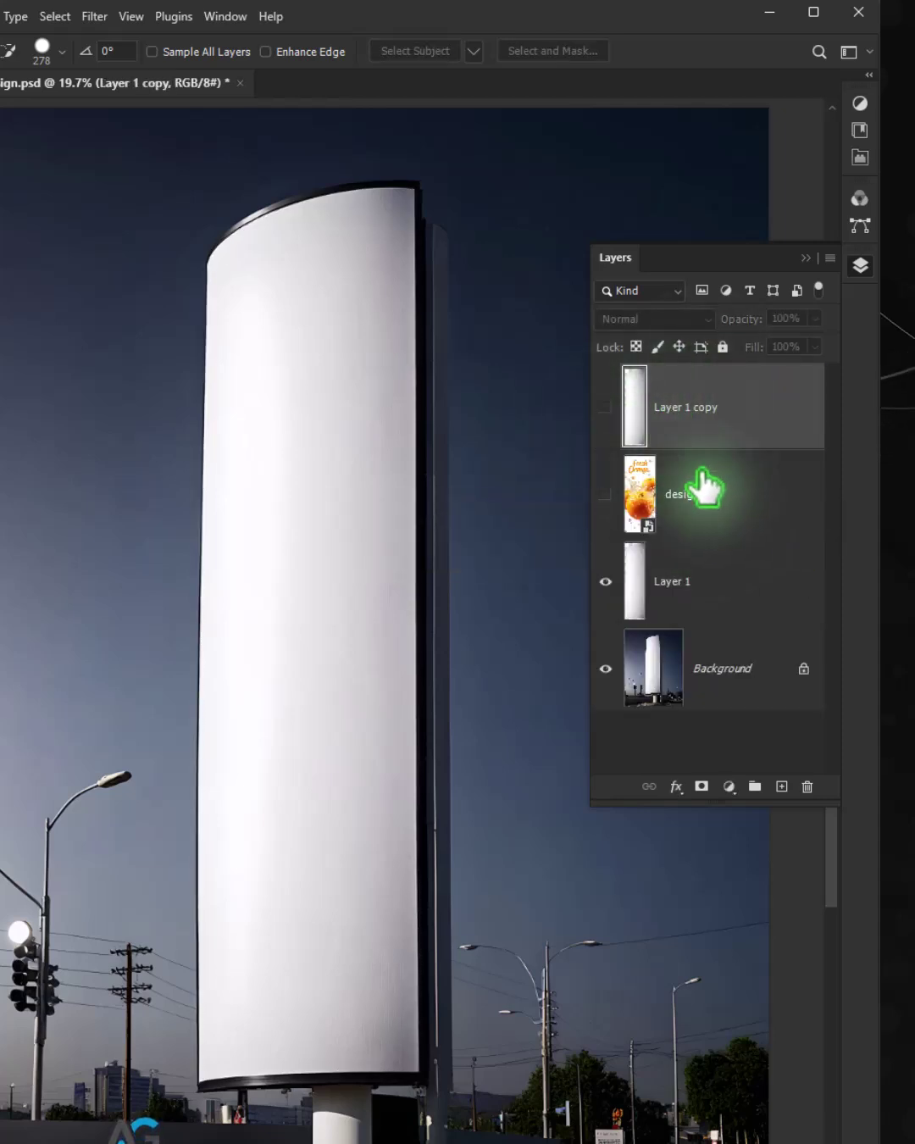
{"action": "left_click", "coordinate": [719, 499]}
- Show the design, drop its opacity to about 64%, and scale it over the billboard face
{"action": "left_click", "coordinate": [605, 494]}
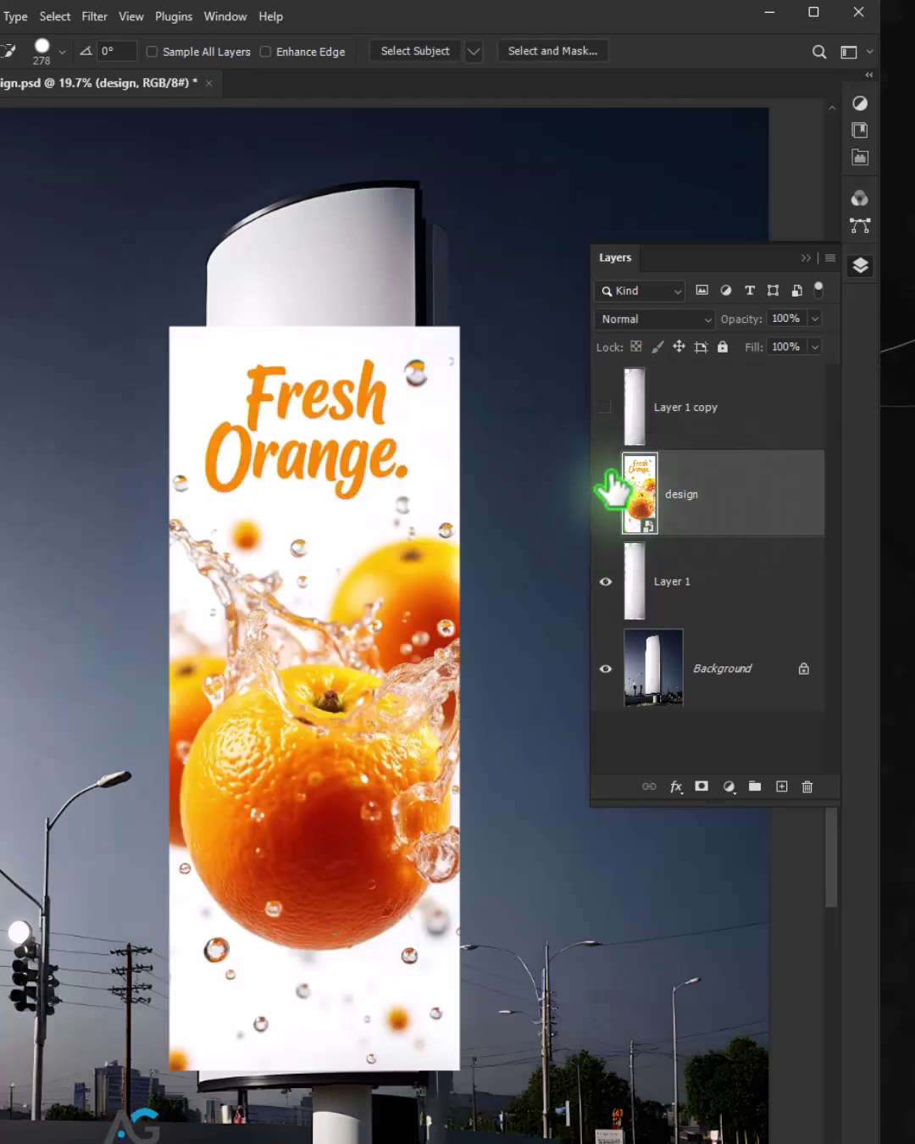
{"action": "key", "text": "ctrl+t"}
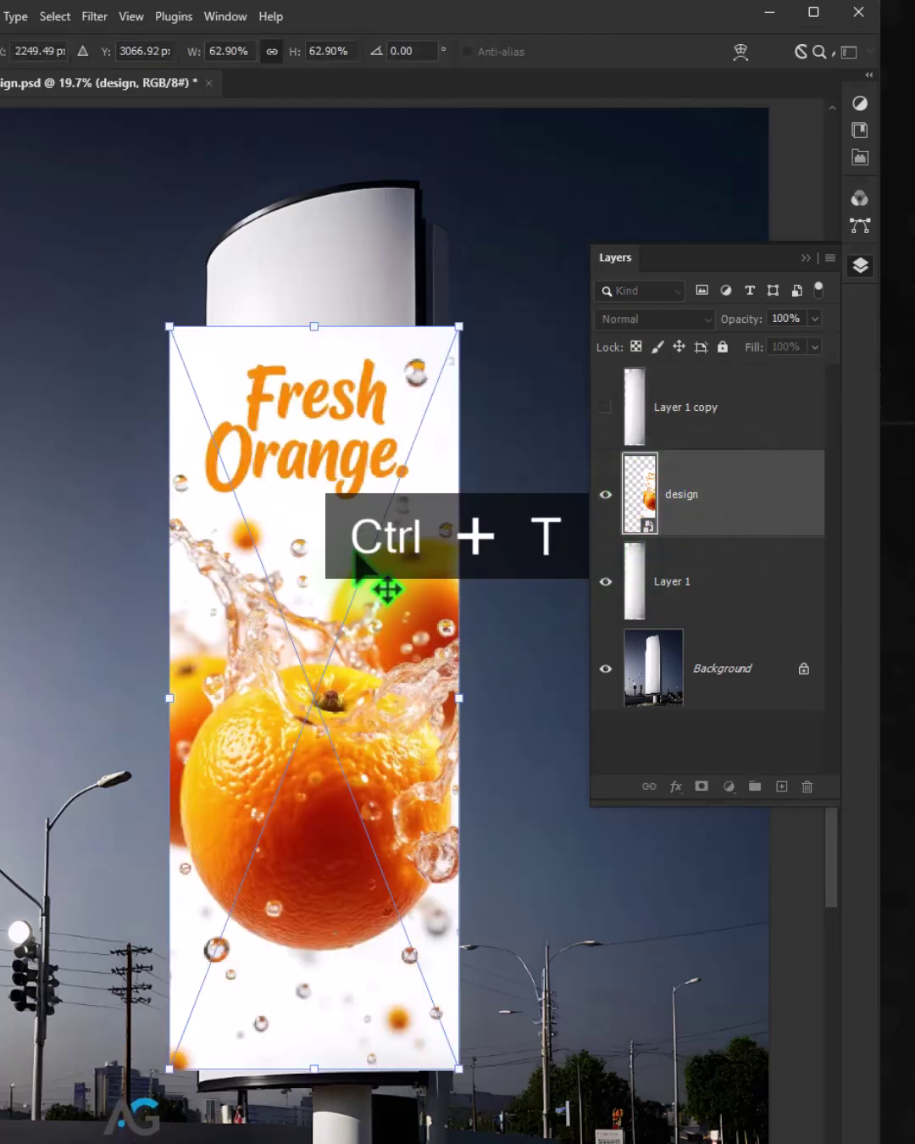
{"action": "left_click_drag", "start_coordinate": [723, 322], "coordinate": [711, 337]}
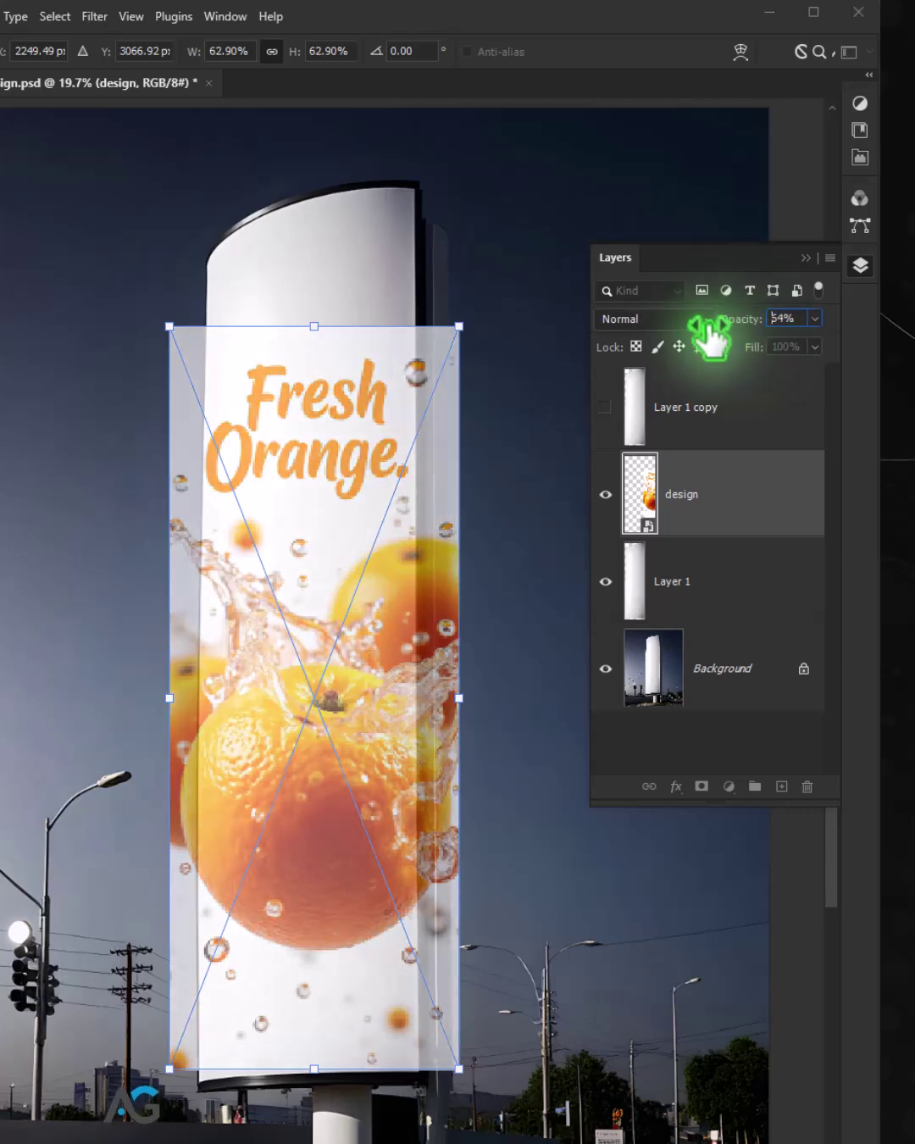
{"action": "left_click_drag", "start_coordinate": [318, 333], "coordinate": [312, 265]}
- Warp the poster to the billboard's curved top and edges, then restore 100% opacity
{"action": "right_click", "coordinate": [271, 271]}
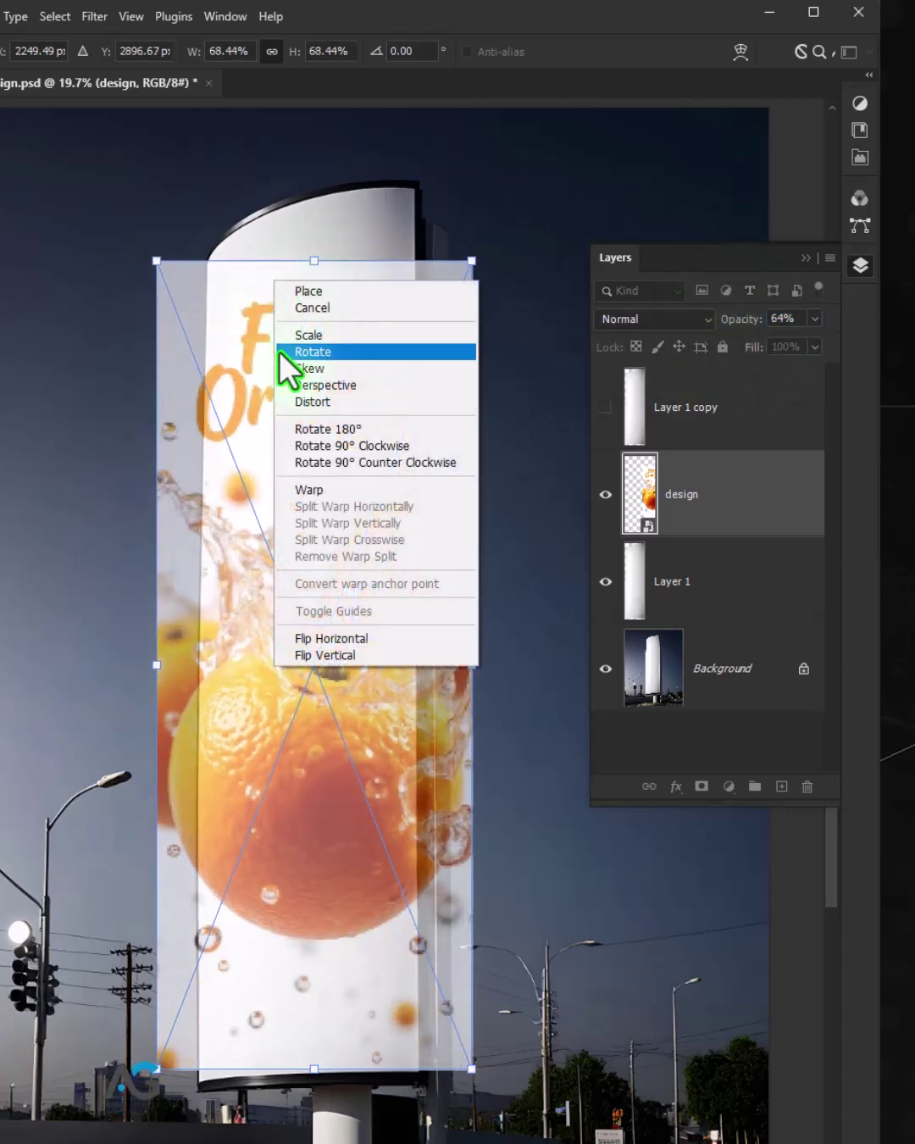
{"action": "left_click", "coordinate": [293, 488]}
{"action": "left_click_drag", "start_coordinate": [367, 268], "coordinate": [365, 154]}
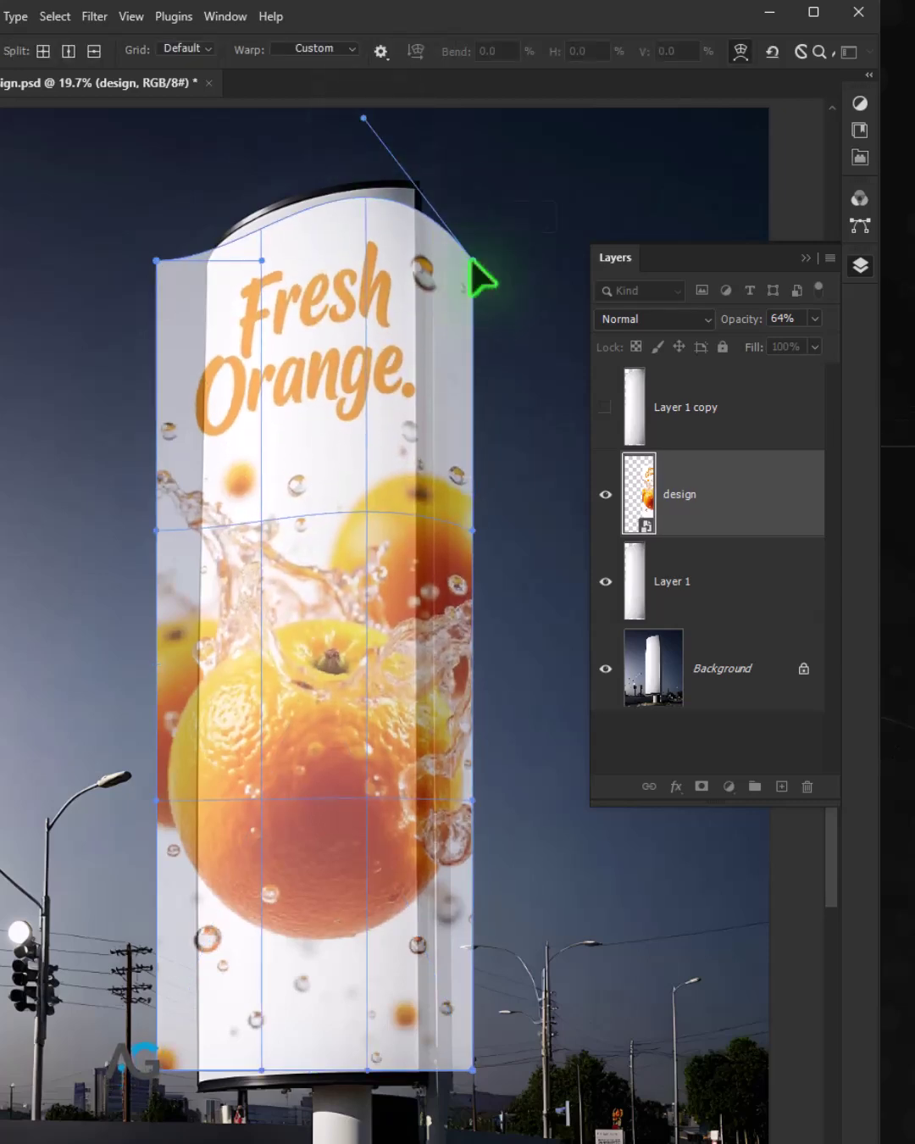
{"action": "left_click_drag", "start_coordinate": [472, 268], "coordinate": [458, 208]}
{"action": "left_click_drag", "start_coordinate": [157, 261], "coordinate": [188, 266]}
{"action": "left_click_drag", "start_coordinate": [156, 1069], "coordinate": [170, 1089]}
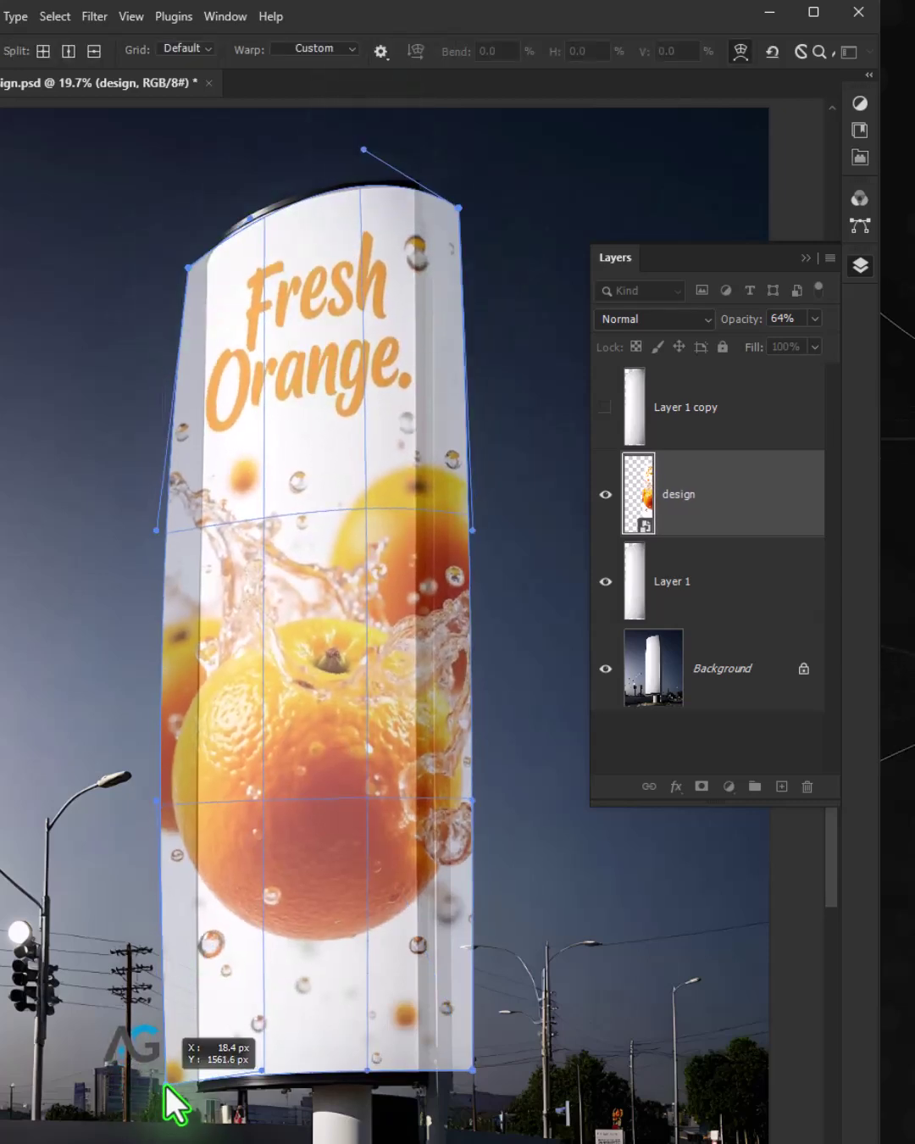
{"action": "mouse_move", "coordinate": [186, 794]}
{"action": "left_mouse_down"}
{"action": "mouse_move", "coordinate": [195, 715]}
{"action": "mouse_move", "coordinate": [420, 483]}
{"action": "mouse_move", "coordinate": [237, 237]}
{"action": "mouse_move", "coordinate": [440, 1016]}
{"action": "mouse_move", "coordinate": [238, 774]}
{"action": "mouse_move", "coordinate": [242, 363]}
{"action": "mouse_move", "coordinate": [267, 466]}
{"action": "left_mouse_up"}
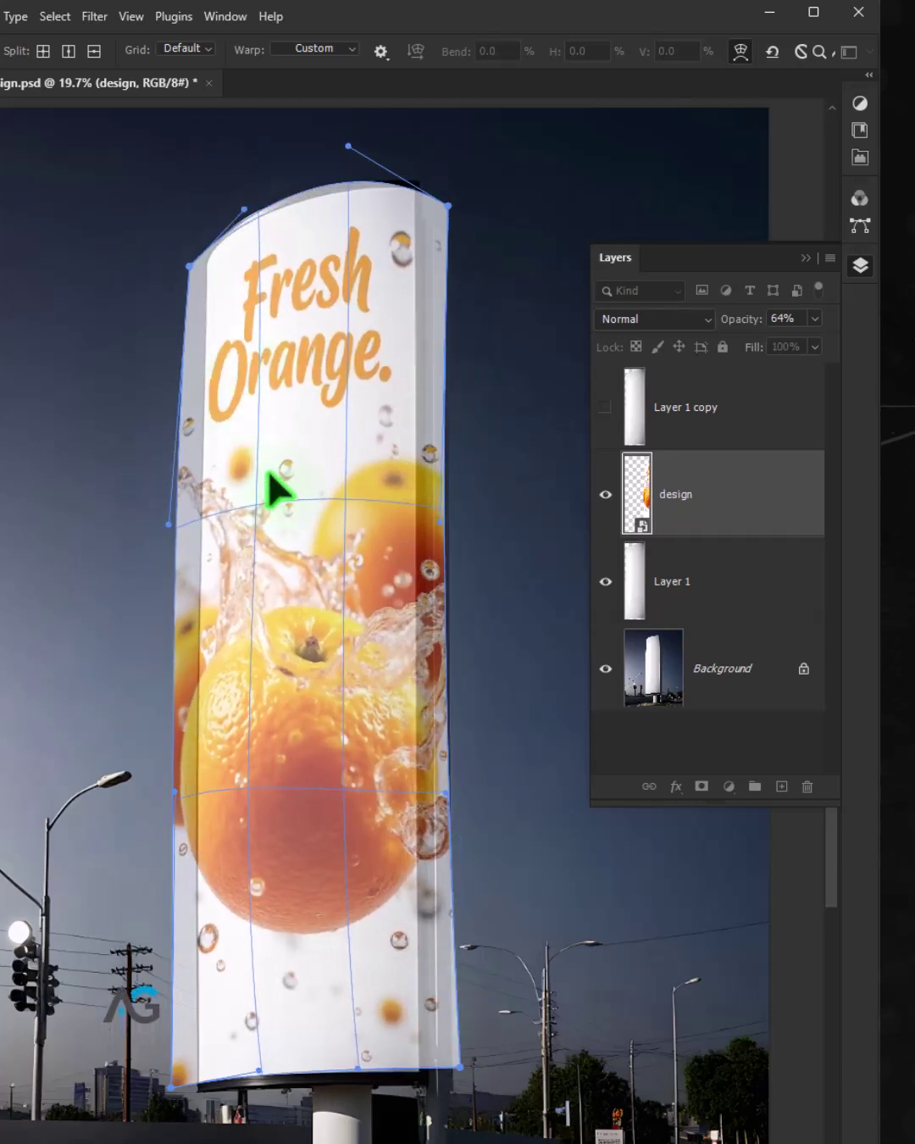
{"action": "double_click", "coordinate": [370, 460]}
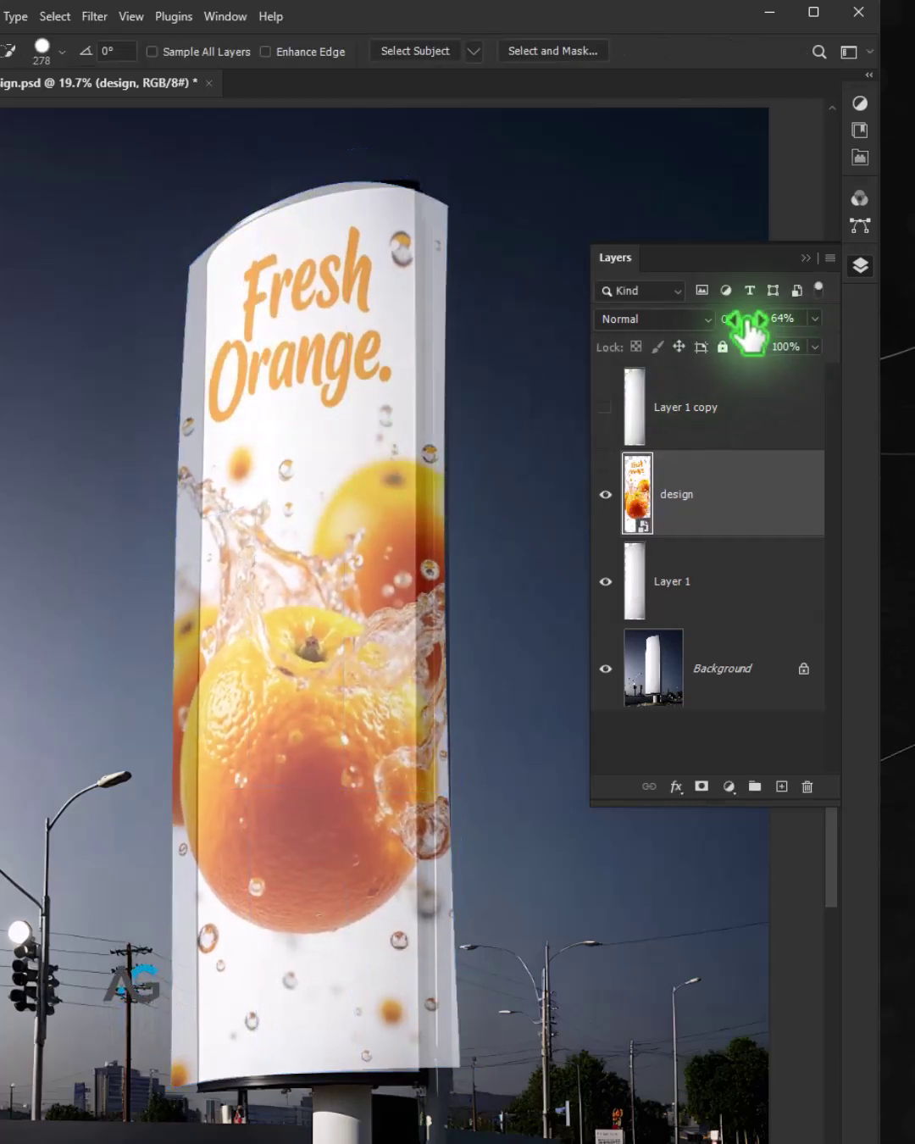
{"action": "left_click_drag", "start_coordinate": [749, 332], "coordinate": [792, 332]}
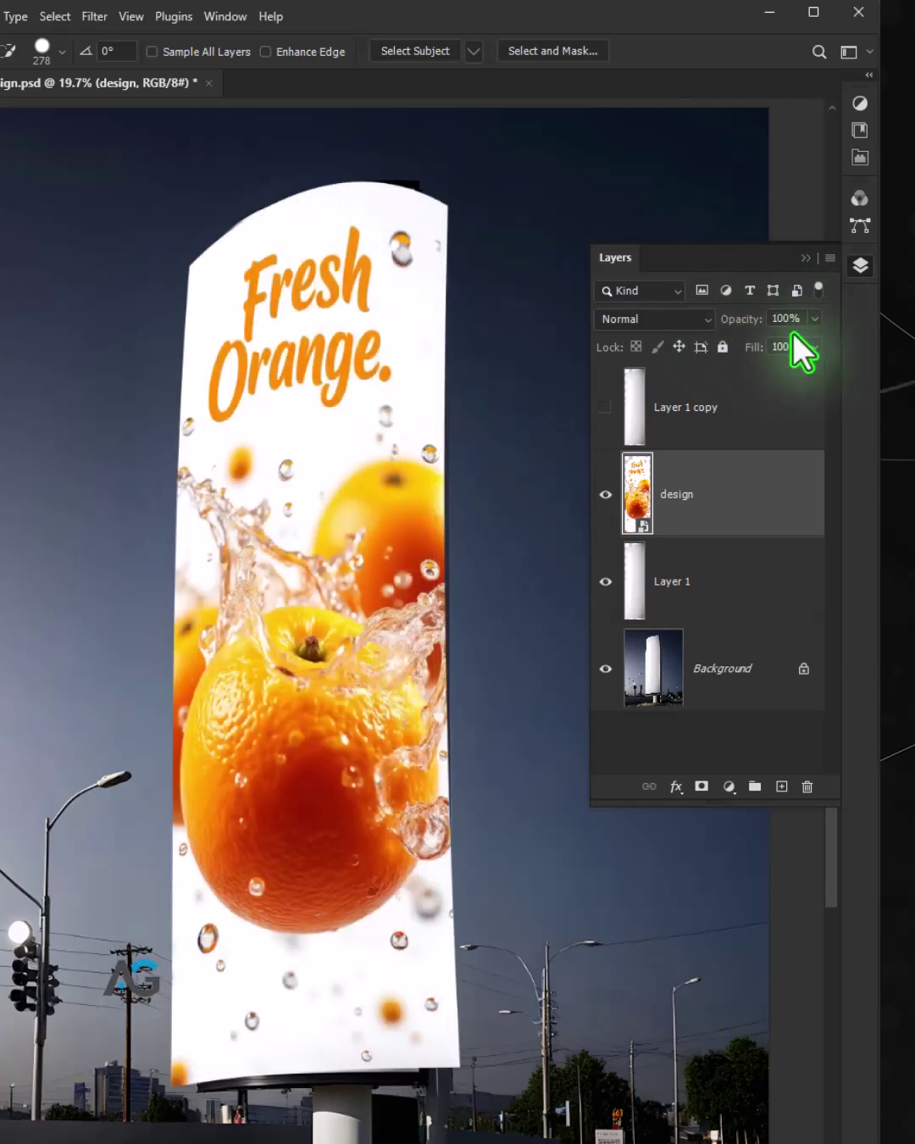
- Clip the design to the billboard face layer and blend it with Multiply
{"action": "left_click", "coordinate": [677, 533], "text": "alt"}
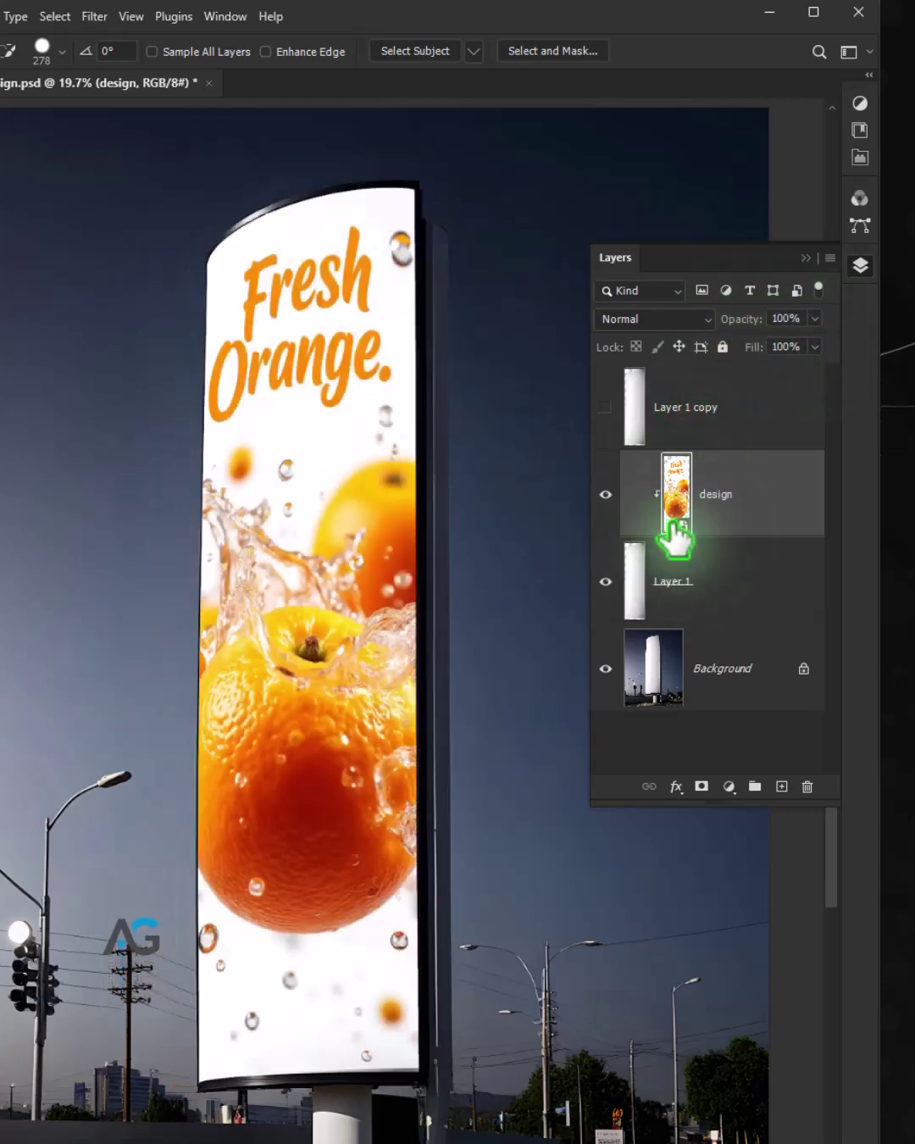
{"action": "left_click", "coordinate": [661, 319]}
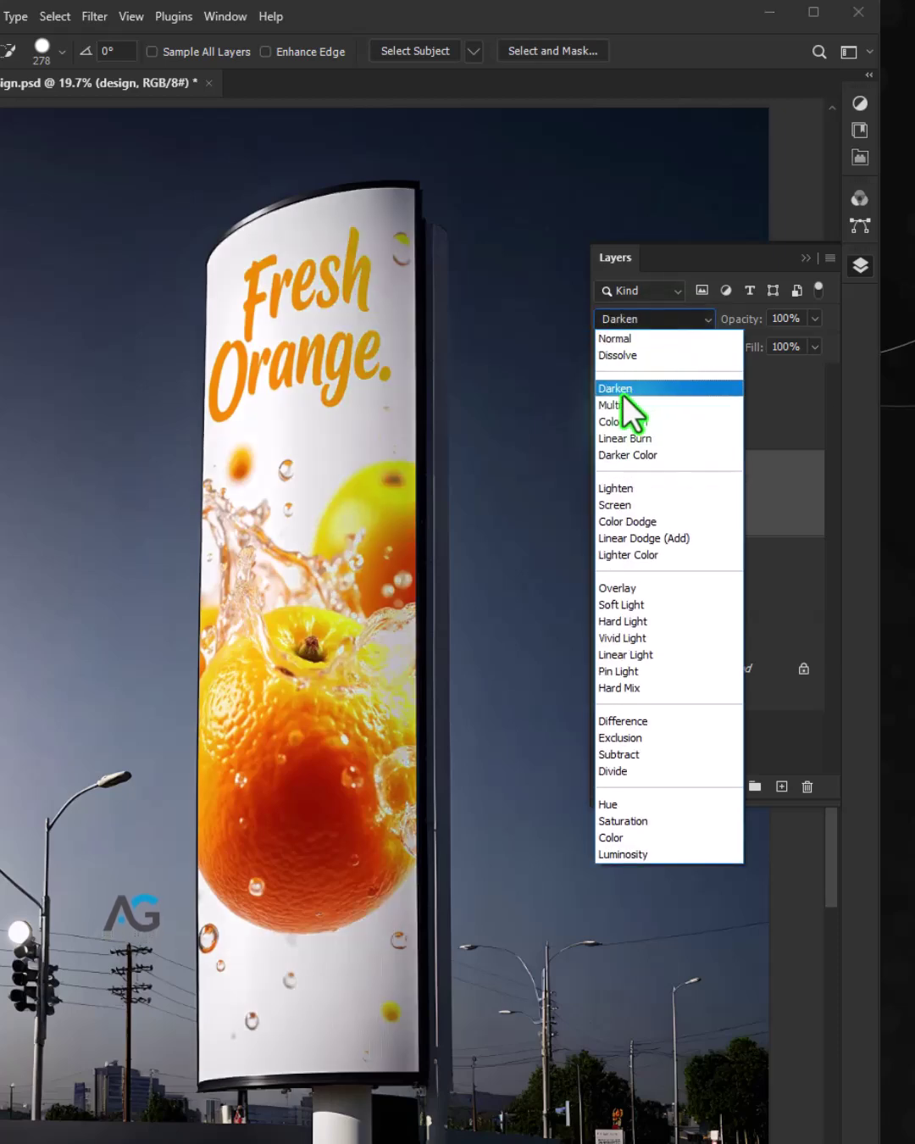
{"action": "left_click", "coordinate": [619, 404]}
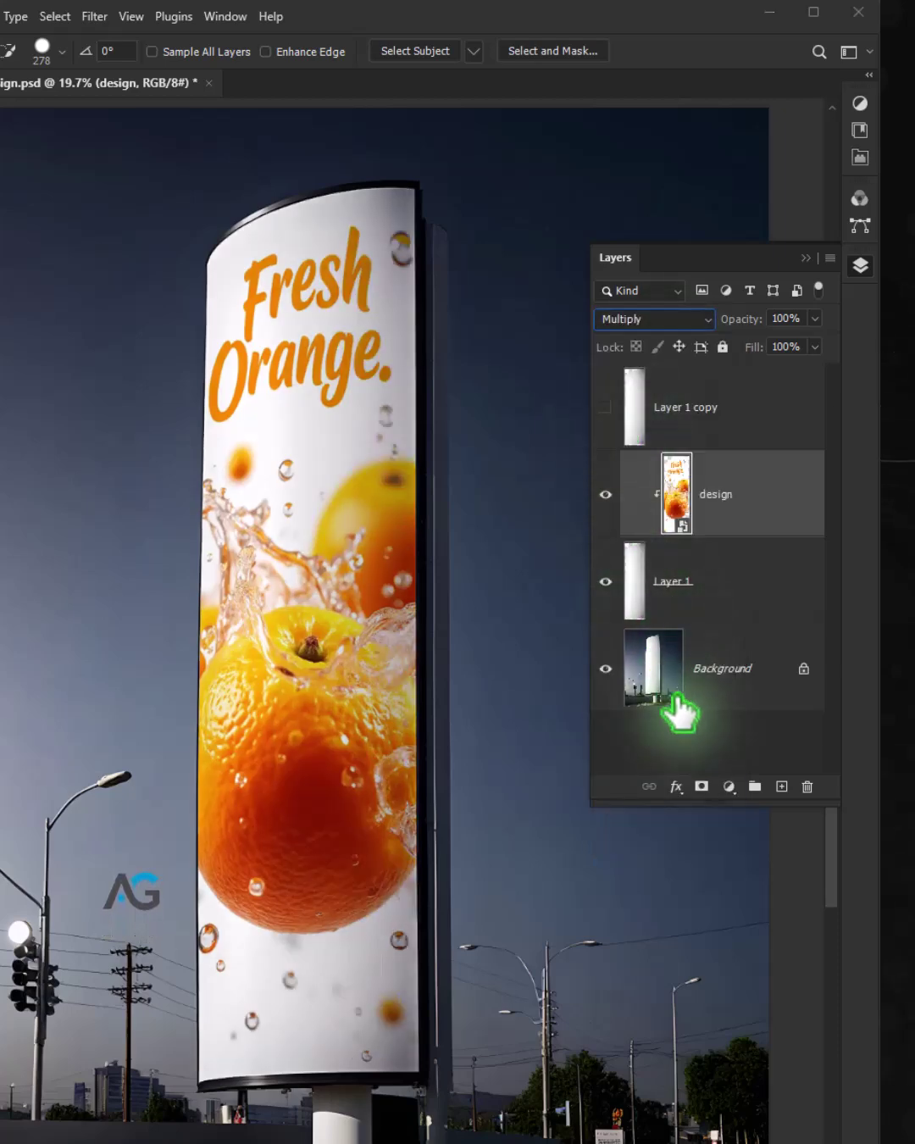
- Split the Underlying Layer Blend If slider in Blending Options so bright tones show through
{"action": "left_click", "coordinate": [676, 785]}
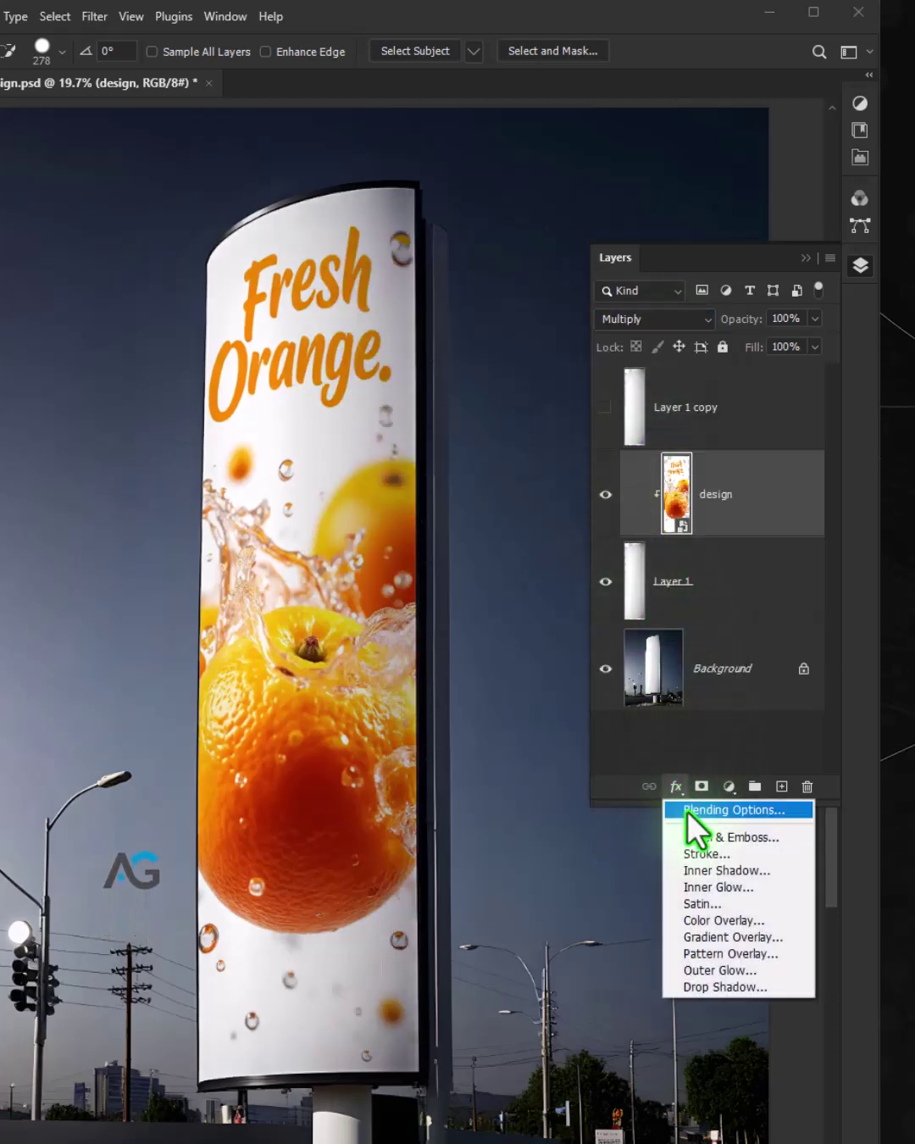
{"action": "left_click", "coordinate": [687, 811]}
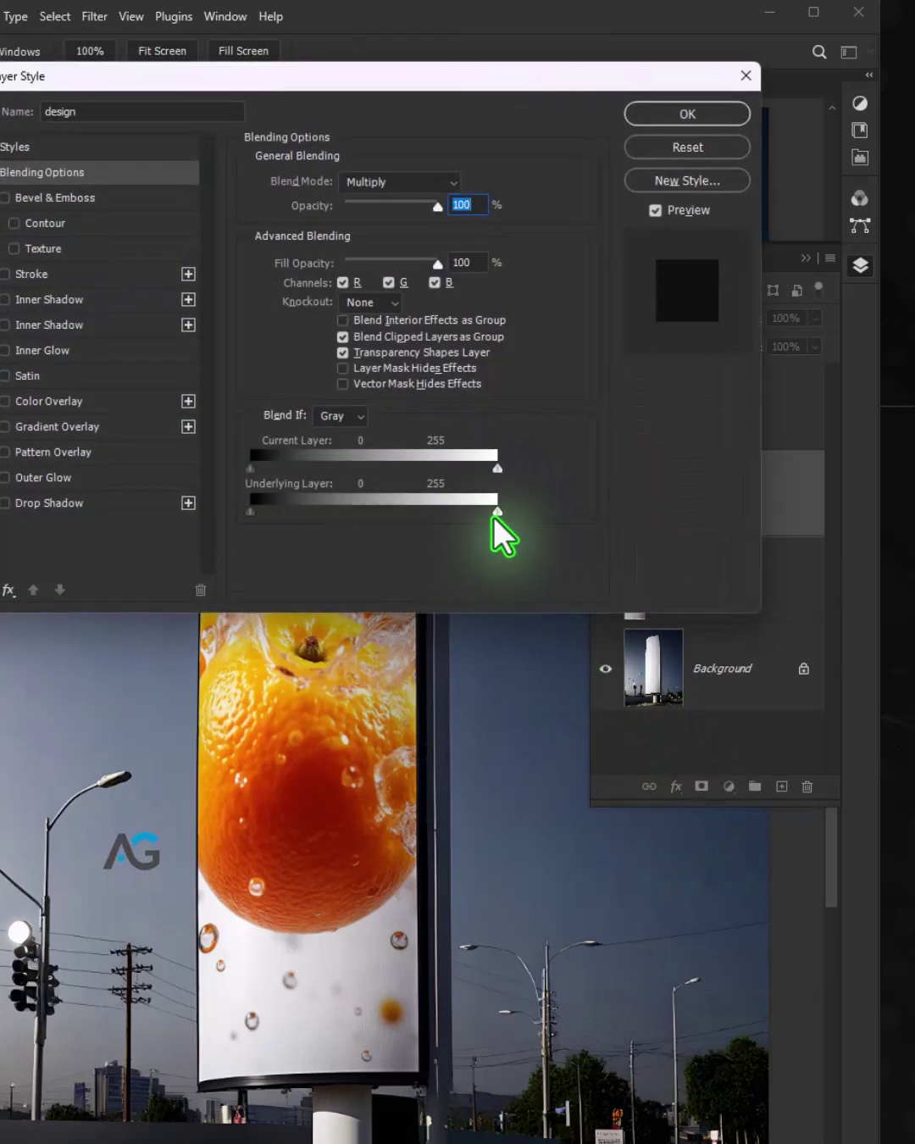
{"action": "left_click_drag", "start_coordinate": [493, 515], "coordinate": [484, 517], "text": "alt"}
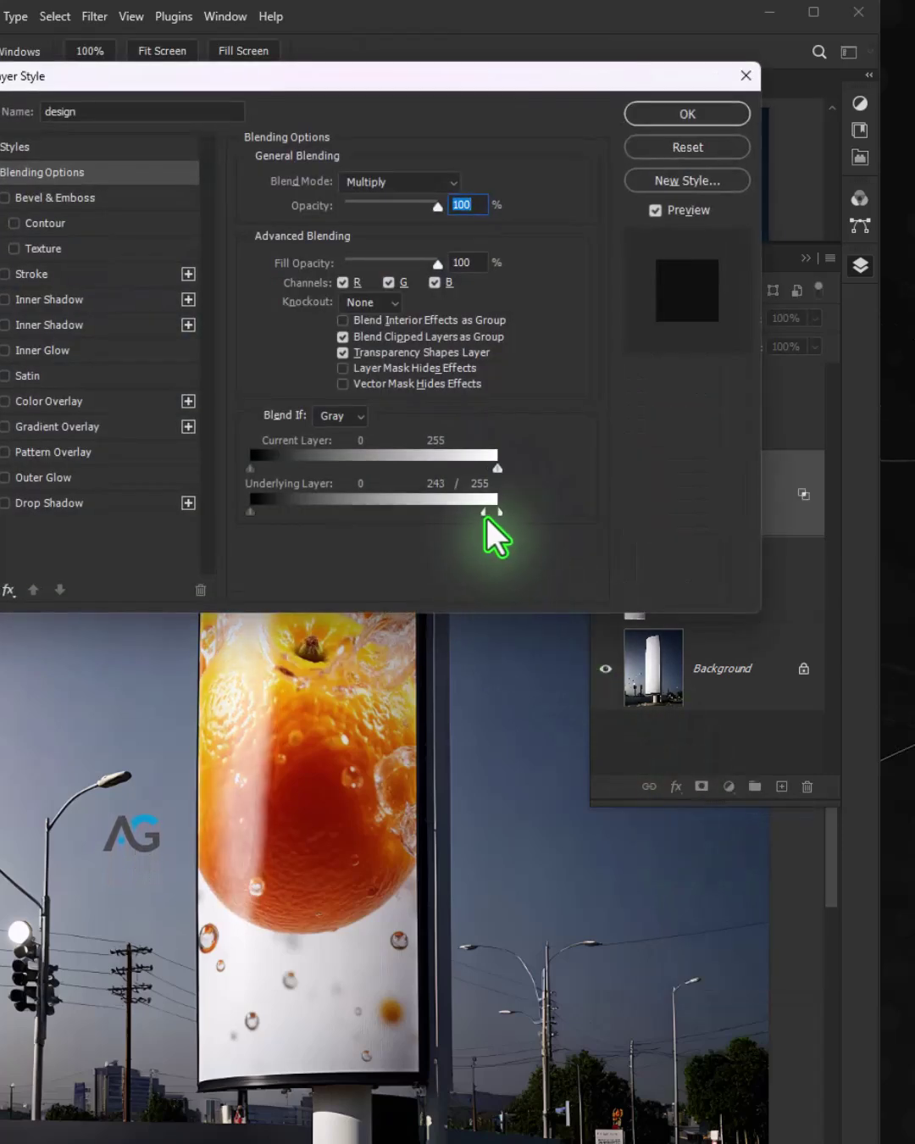
{"action": "left_click", "coordinate": [675, 114]}
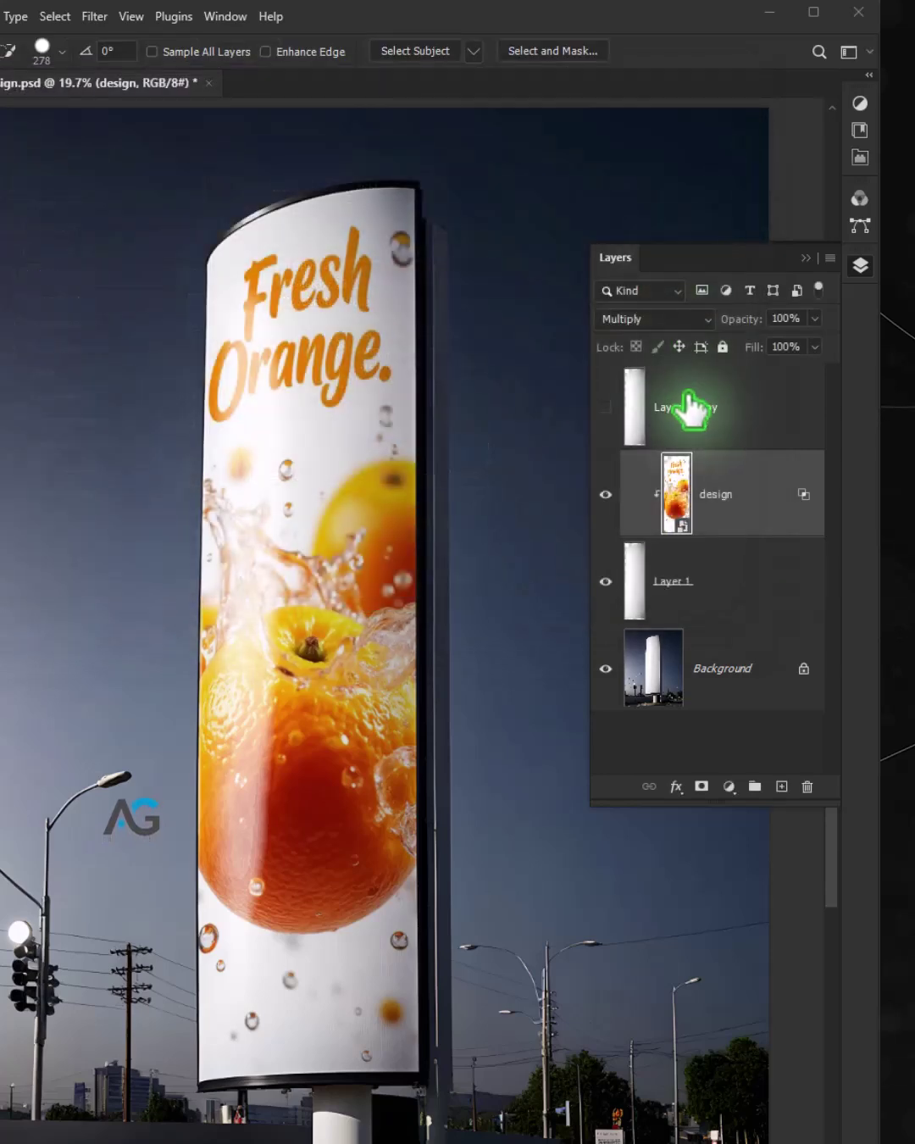
- Make Layer 1 copy visible and set its blend mode to Multiply
{"action": "left_click", "coordinate": [606, 409]}
{"action": "left_click", "coordinate": [673, 416]}
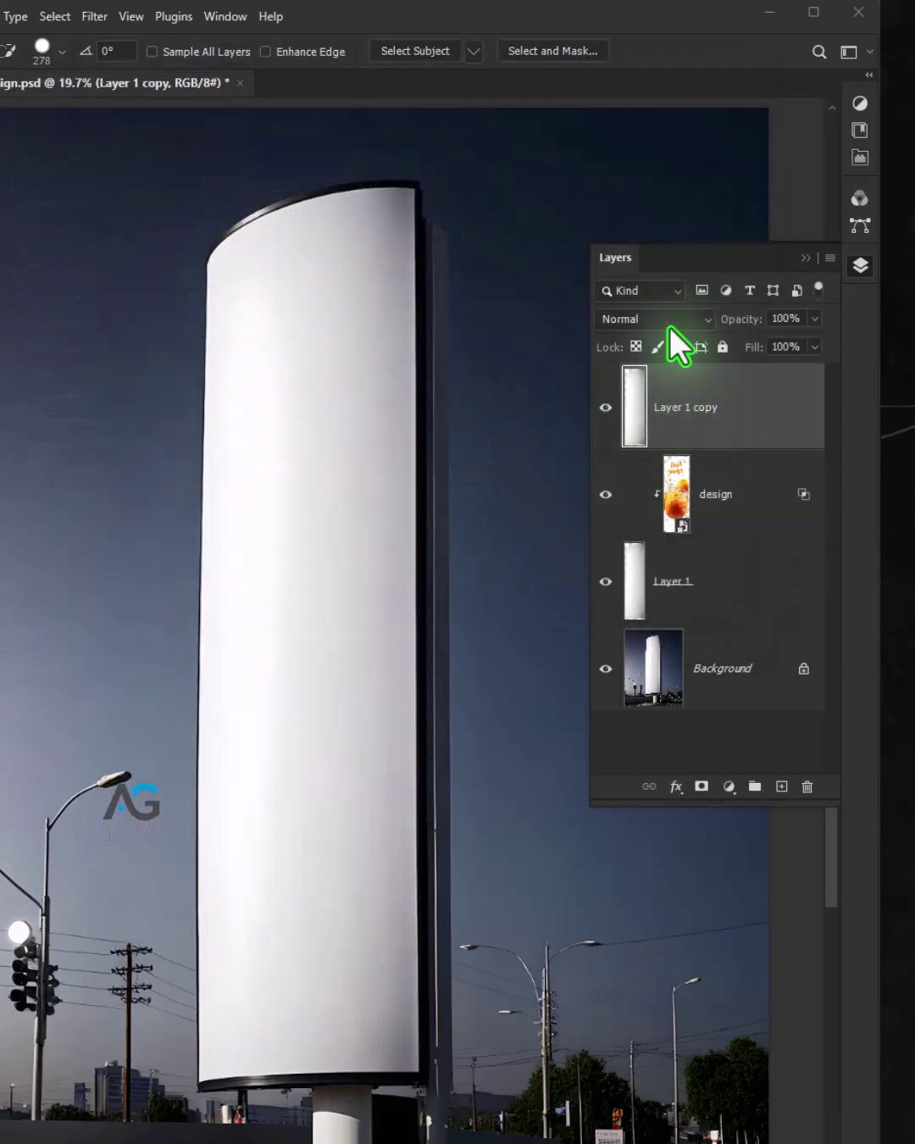
{"action": "left_click", "coordinate": [666, 319]}
{"action": "left_click", "coordinate": [625, 407]}
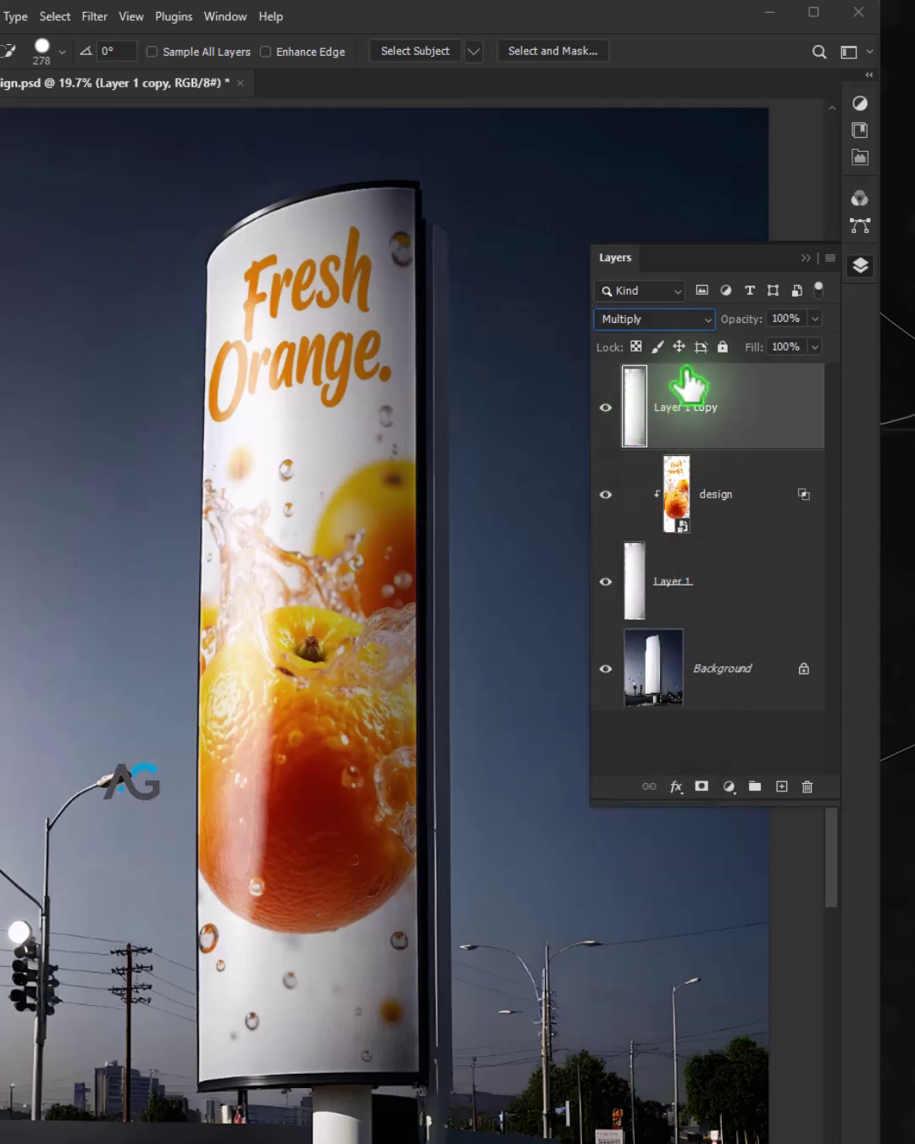